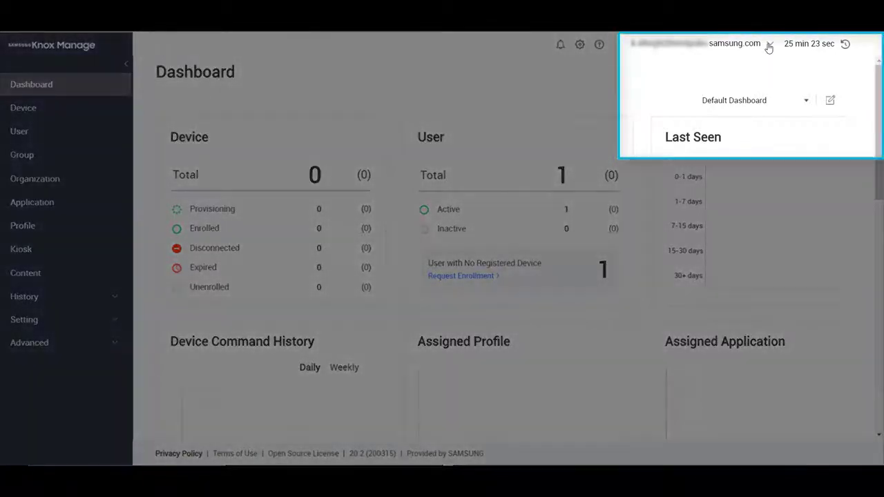
# - Copy the tenant ID from the admin account details into the Notepad note beside "Tenant ID:"
pyautogui.click(768, 46)
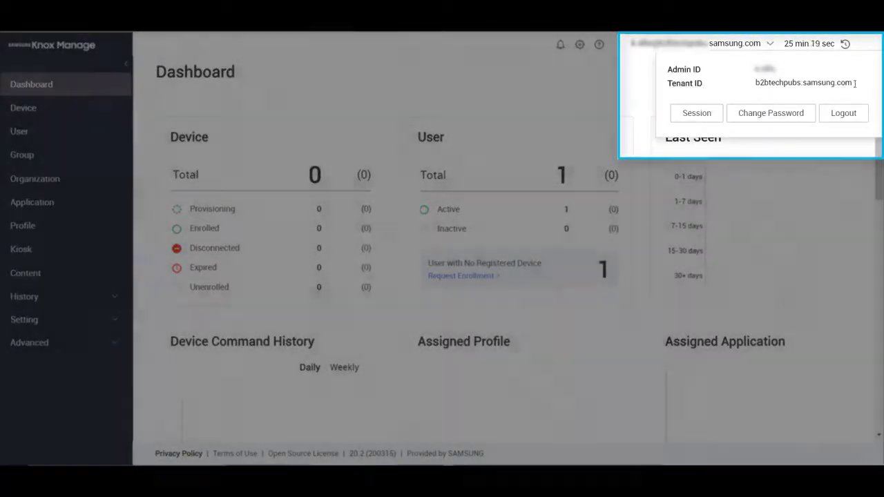
pyautogui.moveTo(855, 83); pyautogui.dragTo(755, 83)
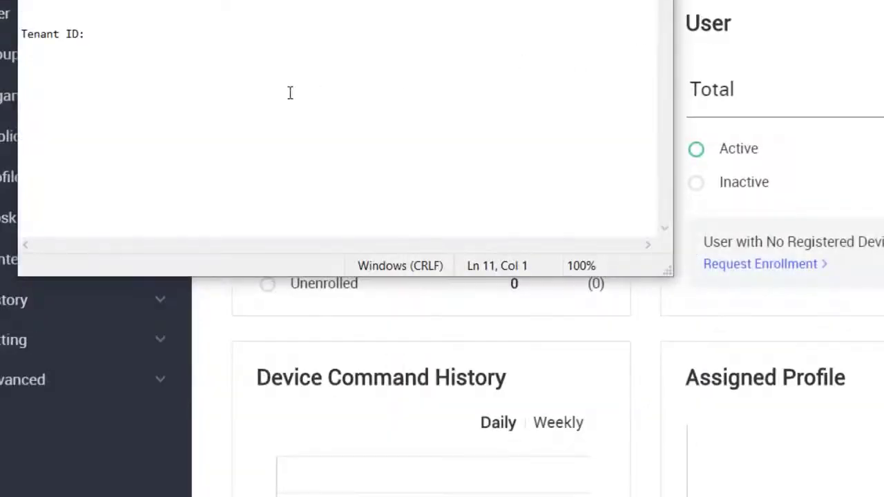
pyautogui.write('b2btechpubs.samsung.com')
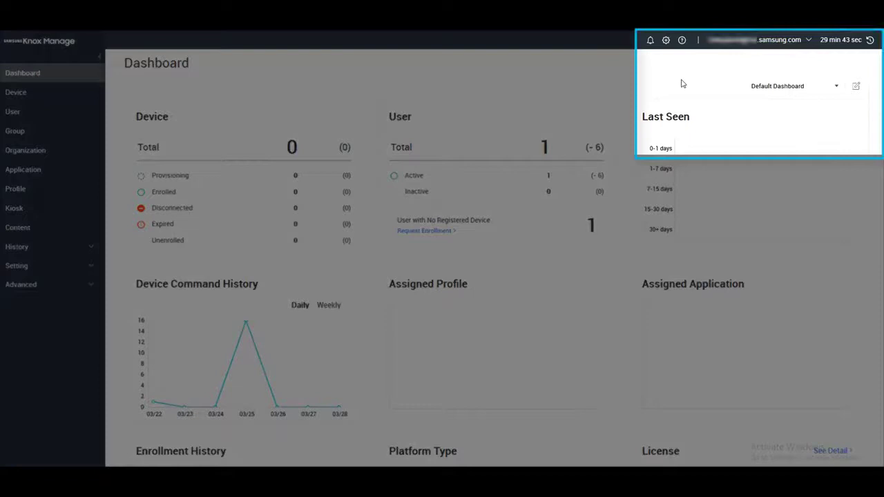
# - Download the Cloud Connector Client from the Knox Manage downloads for Cloud Connector / Remote Support, and close the download dialog
pyautogui.click(683, 40)
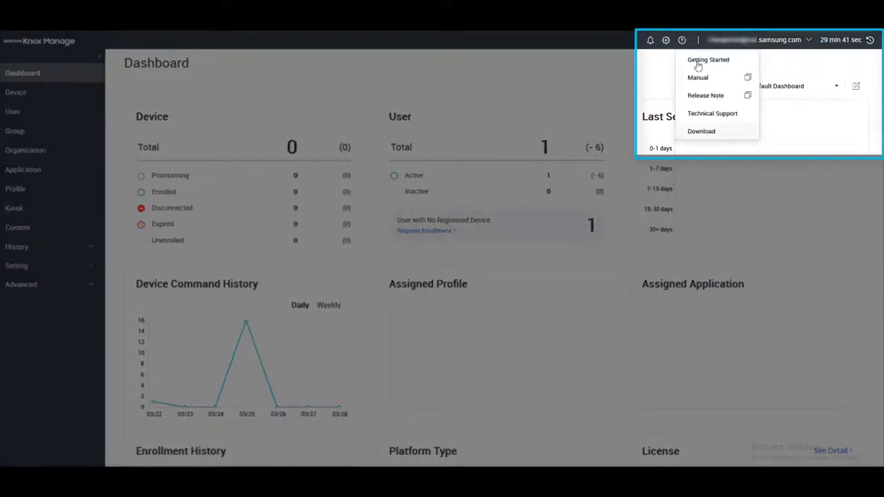
pyautogui.click(701, 132)
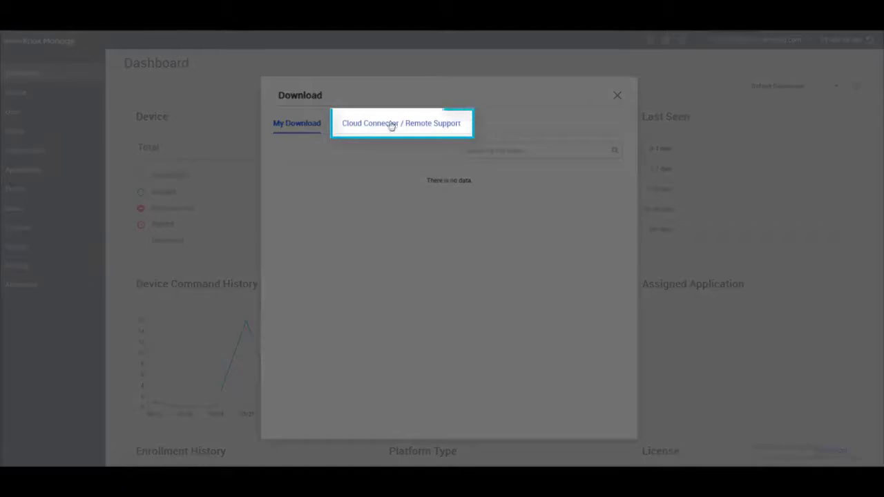
pyautogui.click(392, 125)
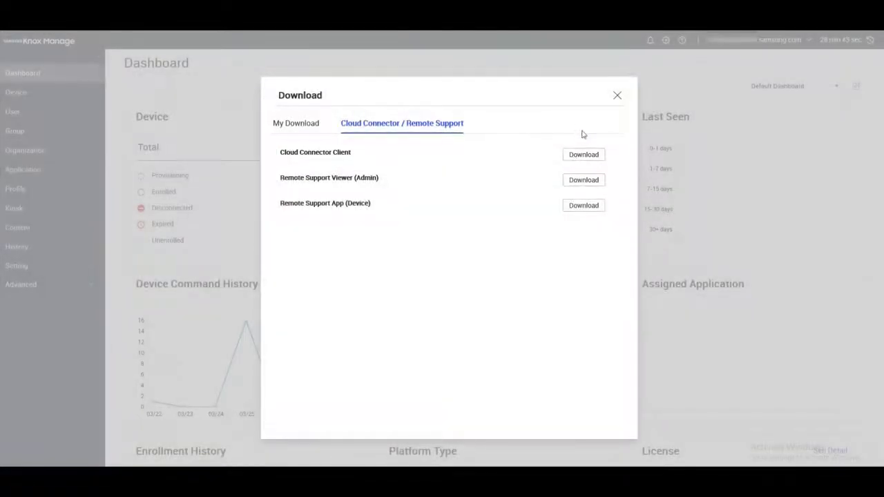
pyautogui.click(617, 96)
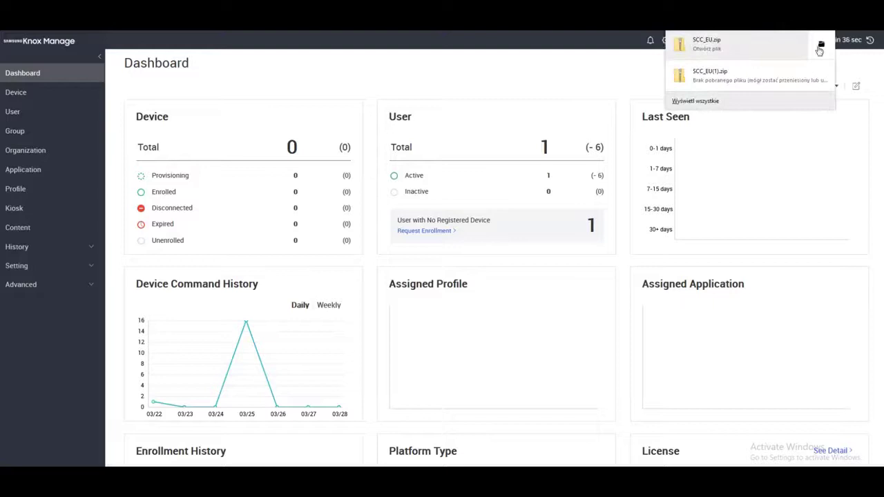
# - Extract the downloaded SCC_EU archive into an SCC_EU folder in Downloads, showing the extracted files when complete
pyautogui.click(820, 47)
pyautogui.rightClick(310, 155)
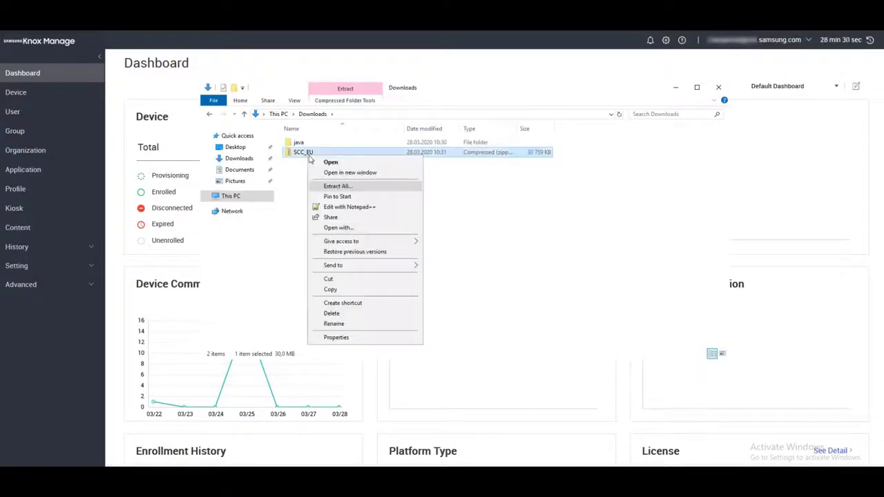
pyautogui.click(340, 187)
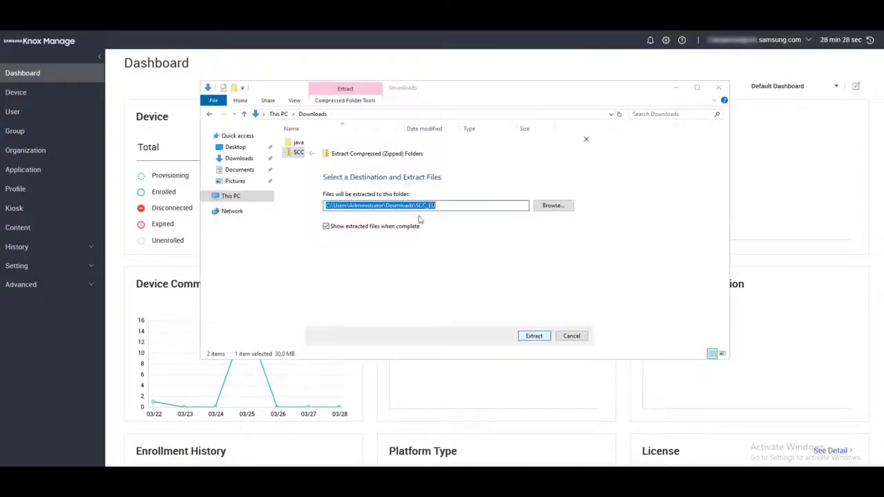
pyautogui.click(533, 335)
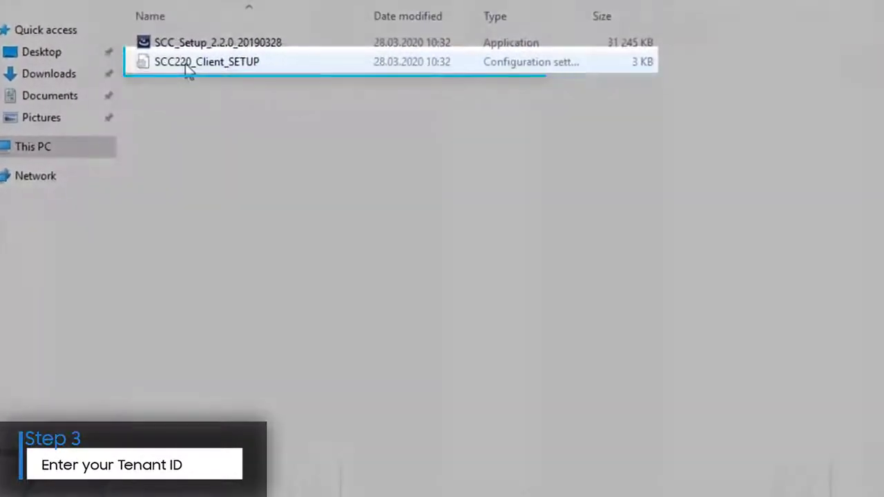
# - Enter the tenant ID as the TENANT_ID value in the SCC220_Client_SETUP configuration file and save it
pyautogui.doubleClick(188, 68)
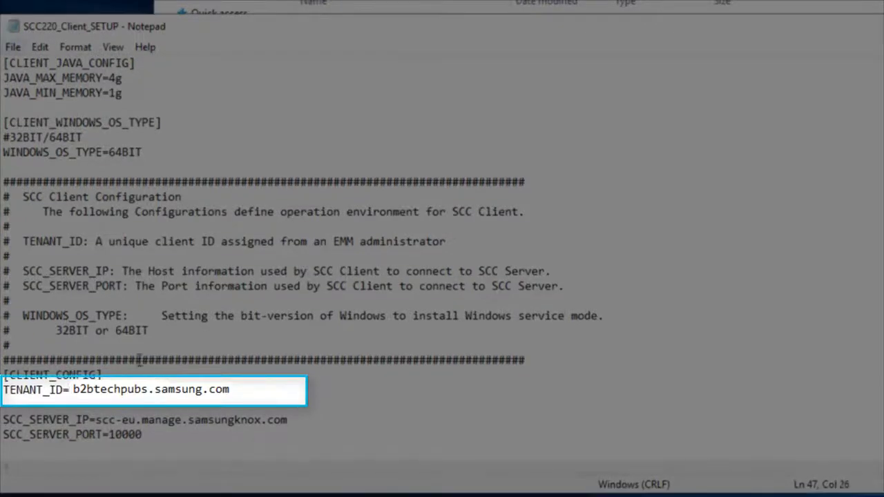
pyautogui.click(13, 48)
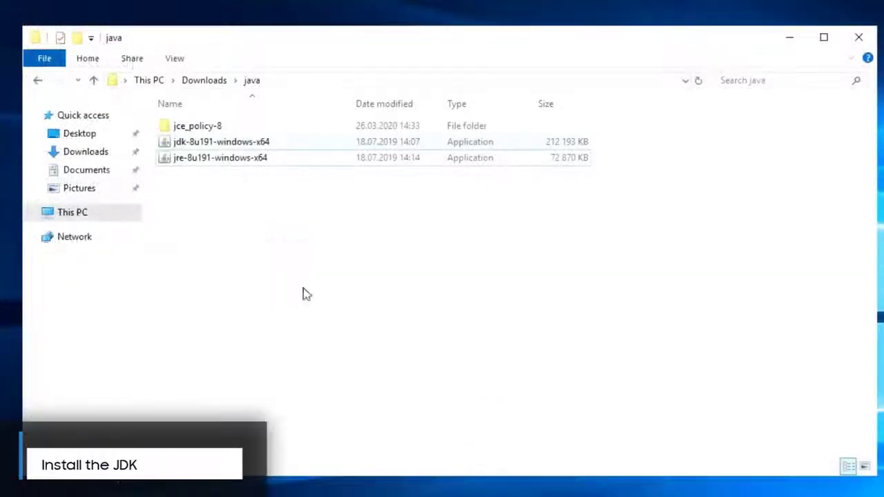
# - Install the JDK from jdk-8u191-windows-x64 with the default features and install location
pyautogui.doubleClick(197, 145)
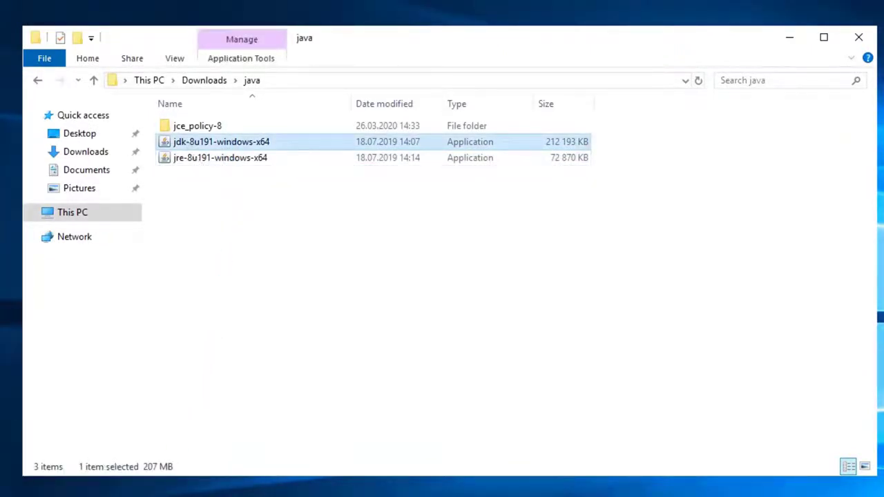
pyautogui.click(502, 414)
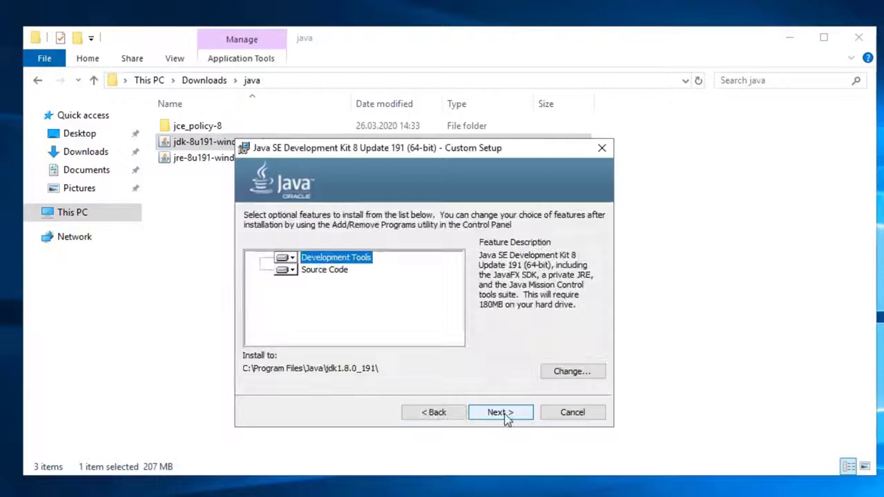
pyautogui.click(500, 413)
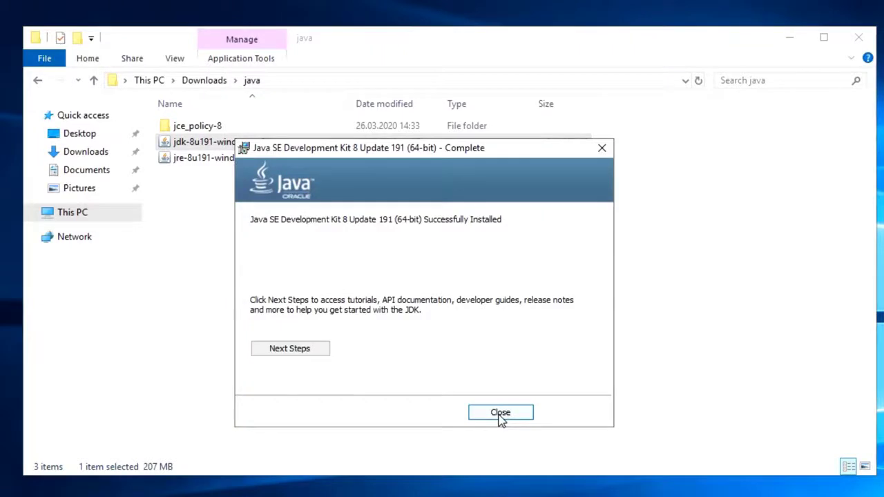
pyautogui.click(500, 413)
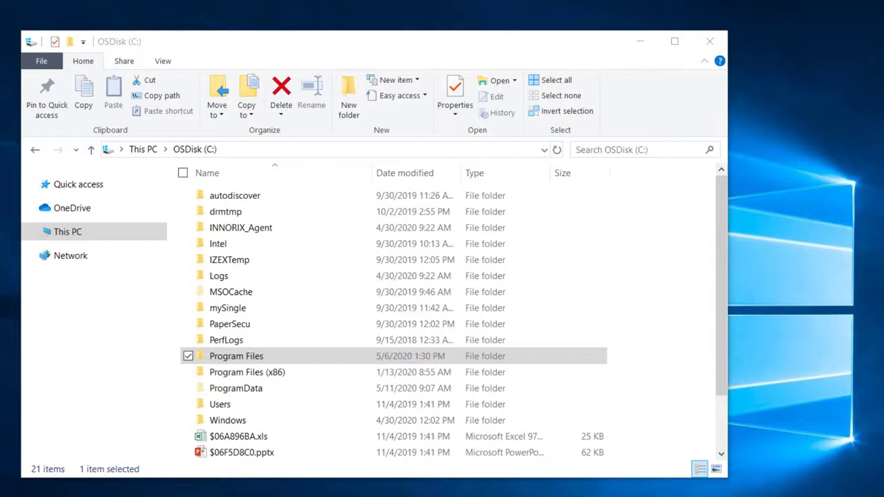
# - Open the java.security file from C:\Program Files\Java\jdk1.8.0_191\jre\lib\security in Notepad
pyautogui.doubleClick(297, 357)
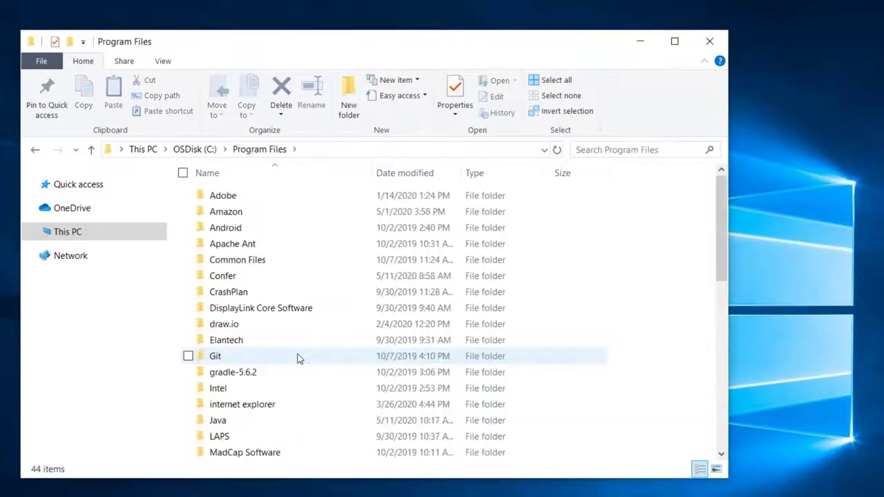
pyautogui.doubleClick(292, 427)
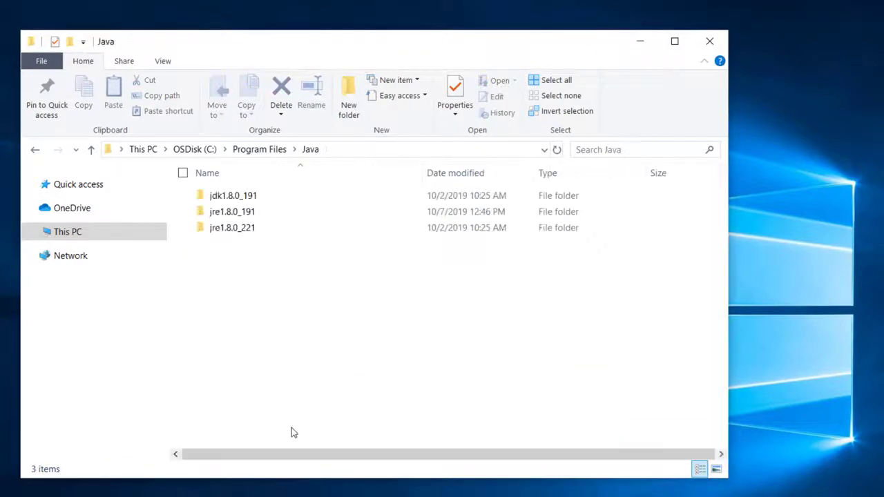
pyautogui.doubleClick(270, 196)
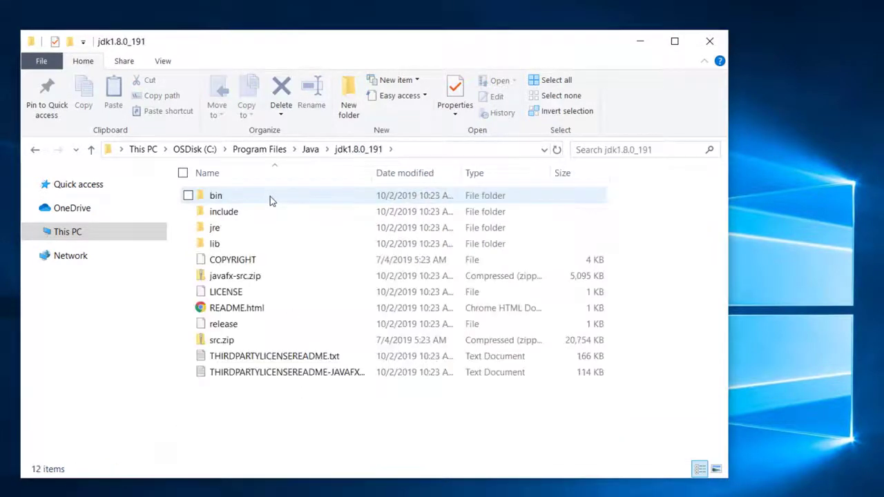
pyautogui.doubleClick(263, 233)
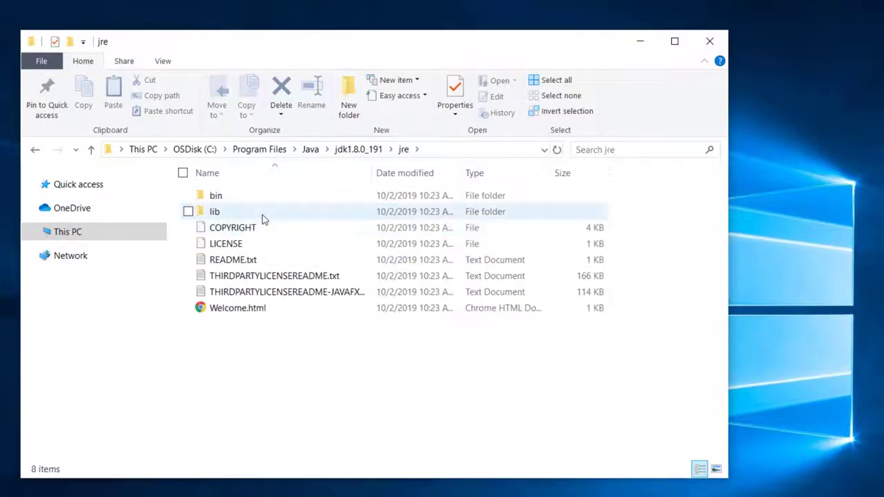
pyautogui.doubleClick(263, 216)
pyautogui.doubleClick(250, 339)
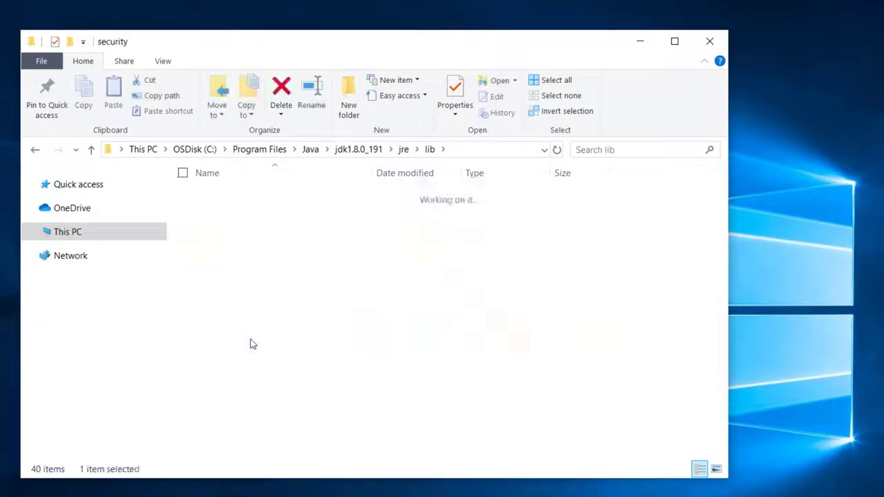
pyautogui.doubleClick(249, 276)
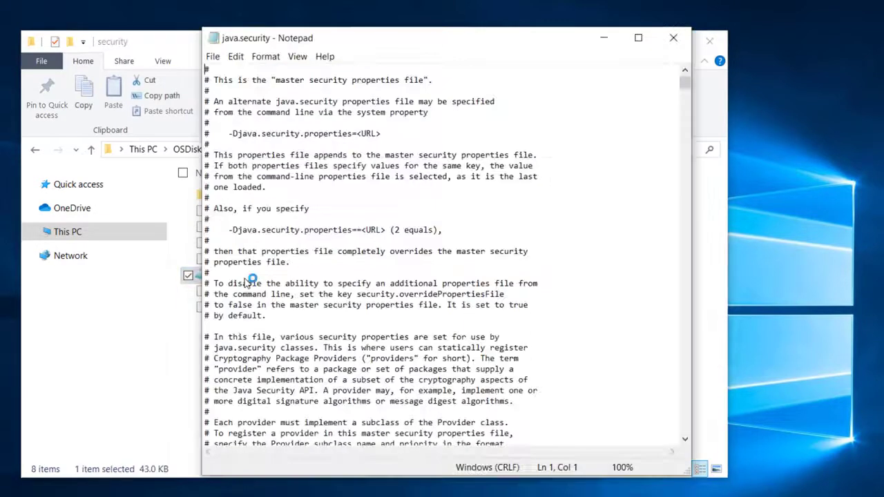
# - Find crypto.policy in java.security and uncomment the crypto.policy=unlimited line
pyautogui.click(245, 281)
pyautogui.hotkey('ctrl', 'f')
pyautogui.write('crypto')
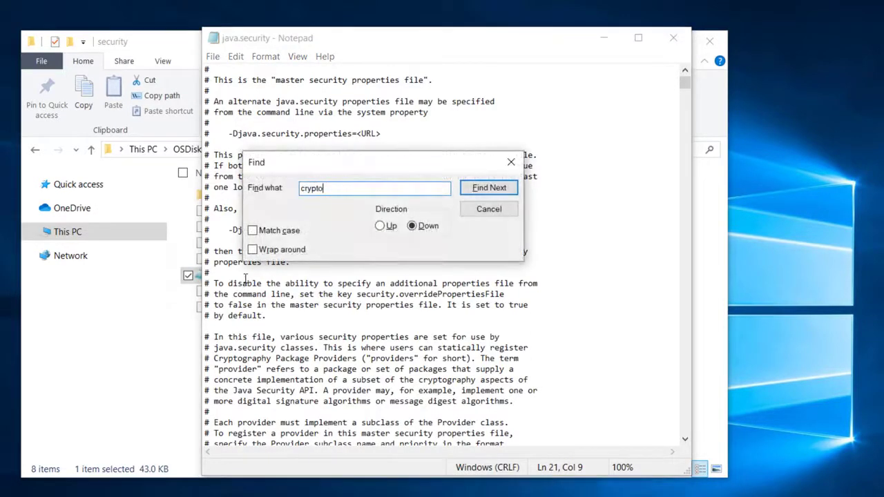
pyautogui.write('.policy')
pyautogui.press('Return')
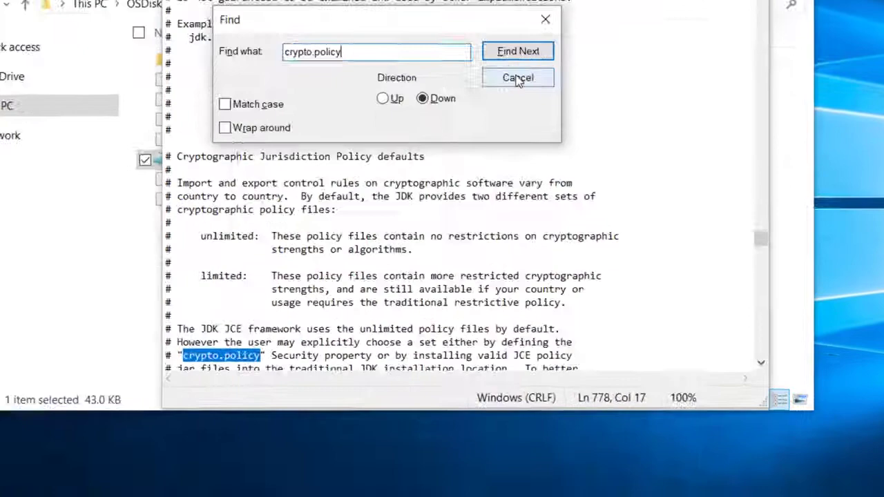
pyautogui.click(489, 209)
pyautogui.scroll(-10, 371, 297)
pyautogui.scroll(-10, 376, 78)
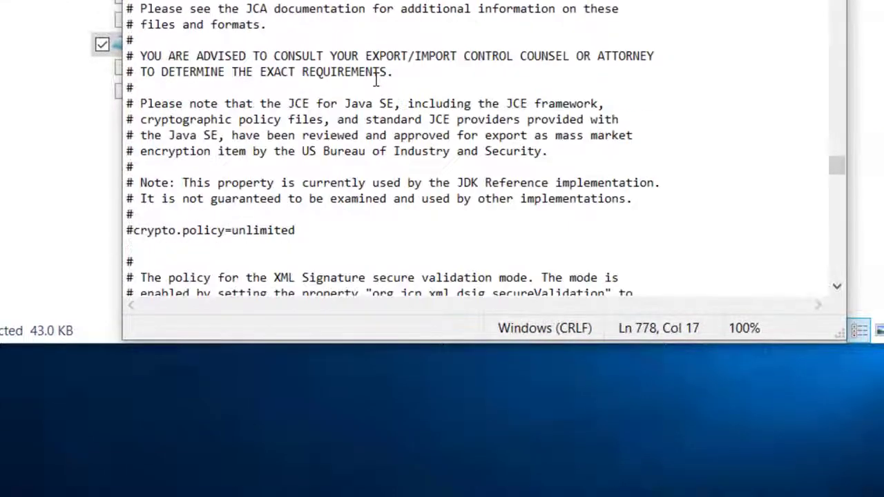
pyautogui.click(125, 230)
pyautogui.press('Left')
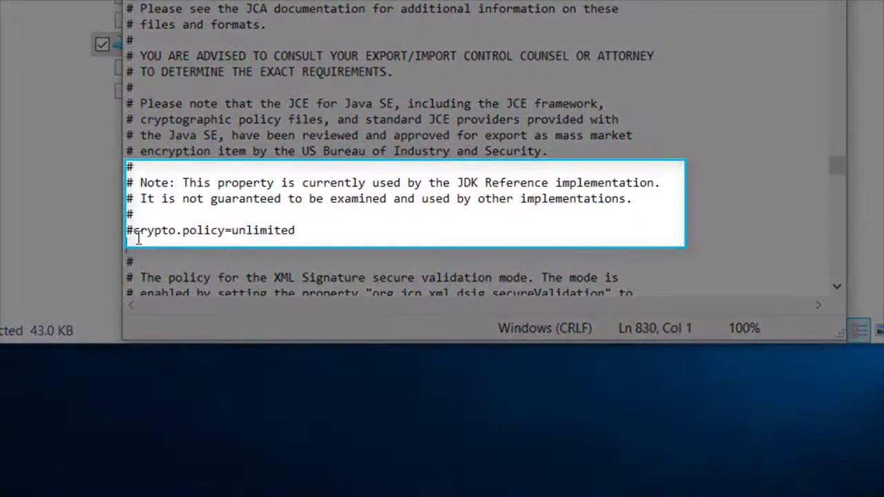
pyautogui.press('Delete')
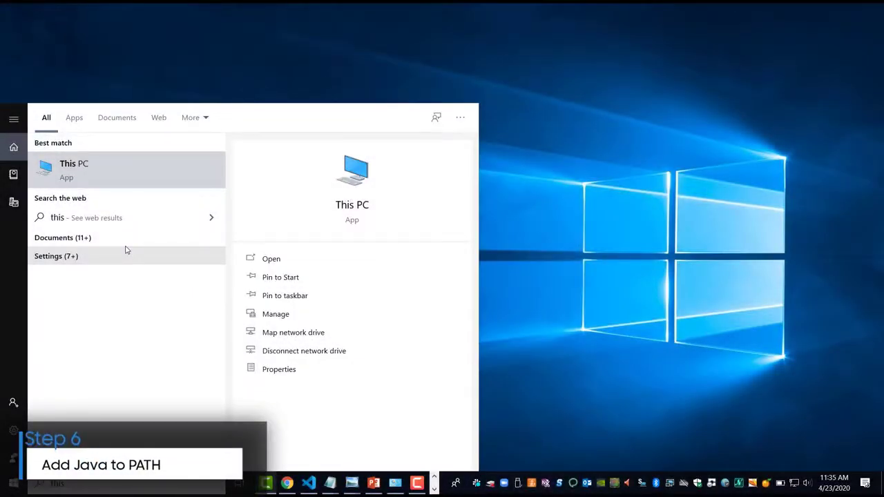
# - Open the environment variables from the advanced system settings of This PC
pyautogui.rightClick(152, 188)
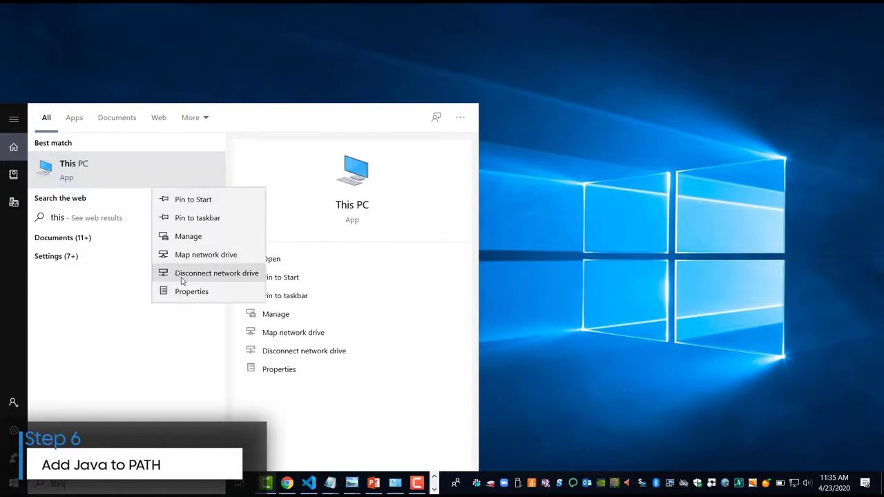
pyautogui.click(187, 290)
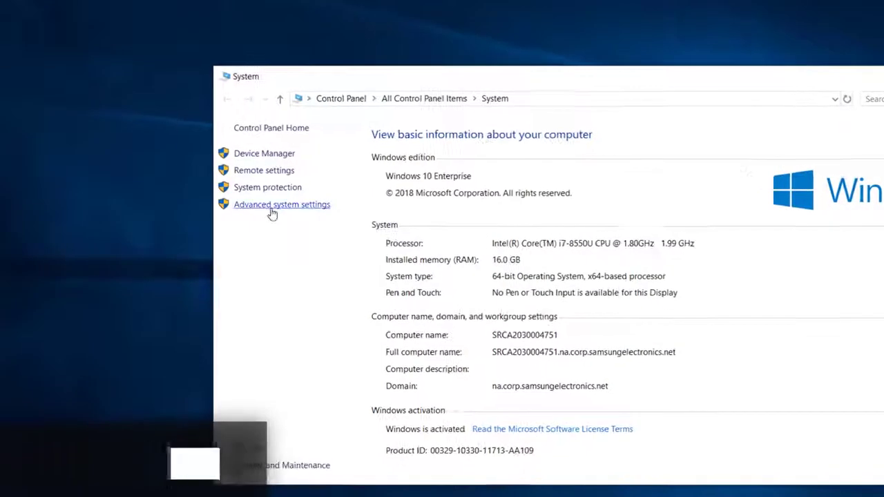
pyautogui.click(272, 213)
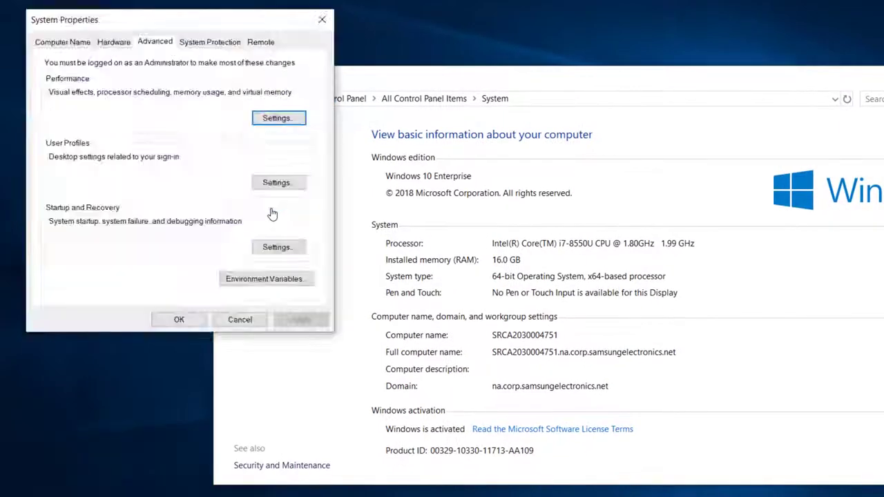
pyautogui.click(263, 279)
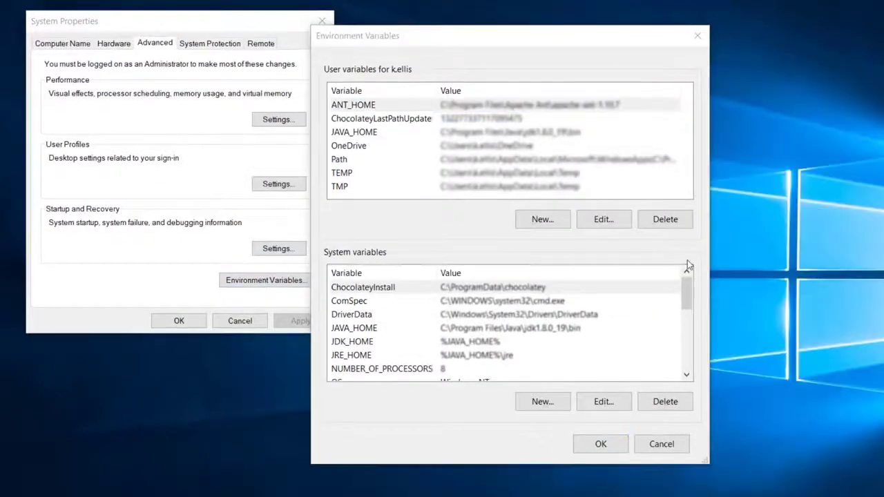
# - Add C:\Program Files\Java\jdk1.8.0_191\bin as a new entry in the user Path variable
pyautogui.click(466, 162)
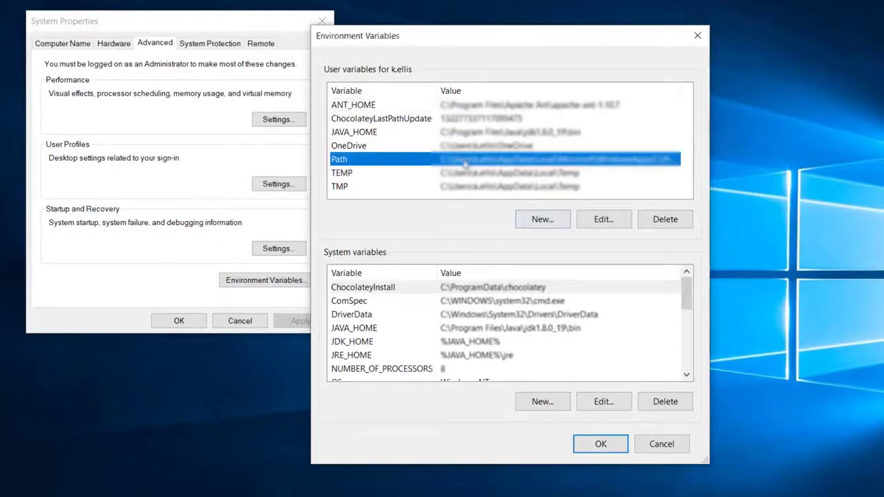
pyautogui.click(591, 219)
pyautogui.click(642, 102)
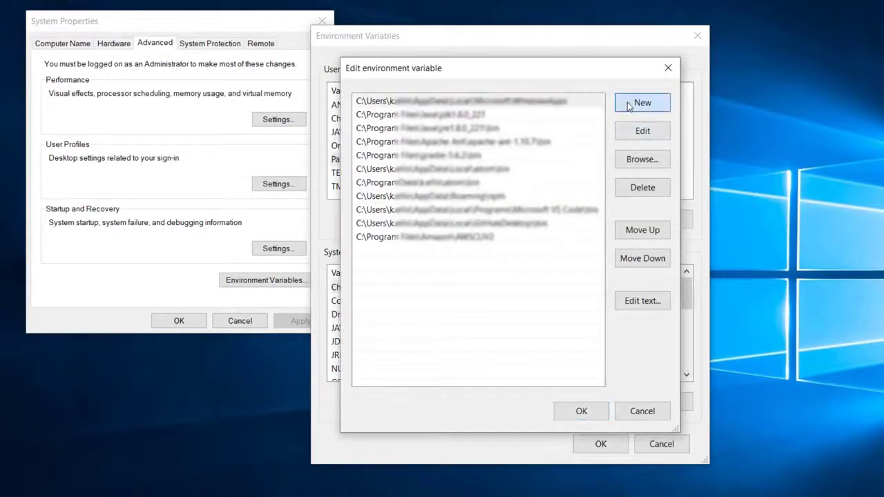
pyautogui.write('C:\\Program Files\\Java\\jdk1.8.0_191\\bin')
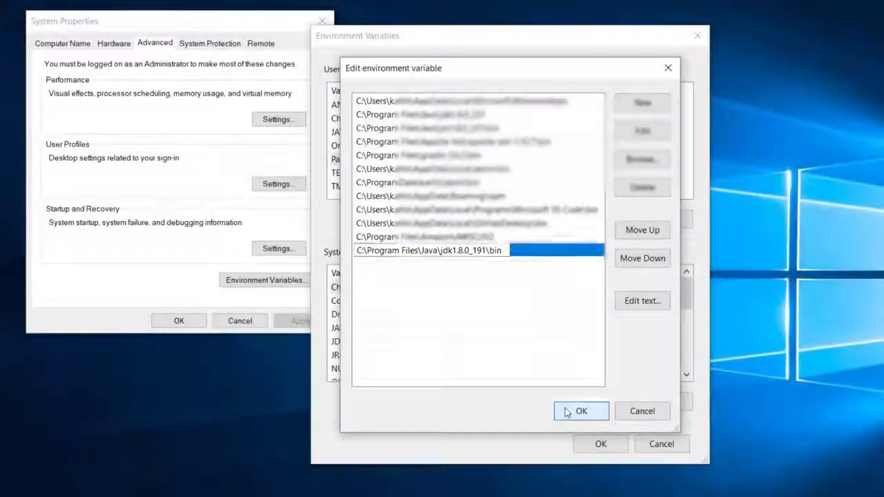
pyautogui.click(578, 411)
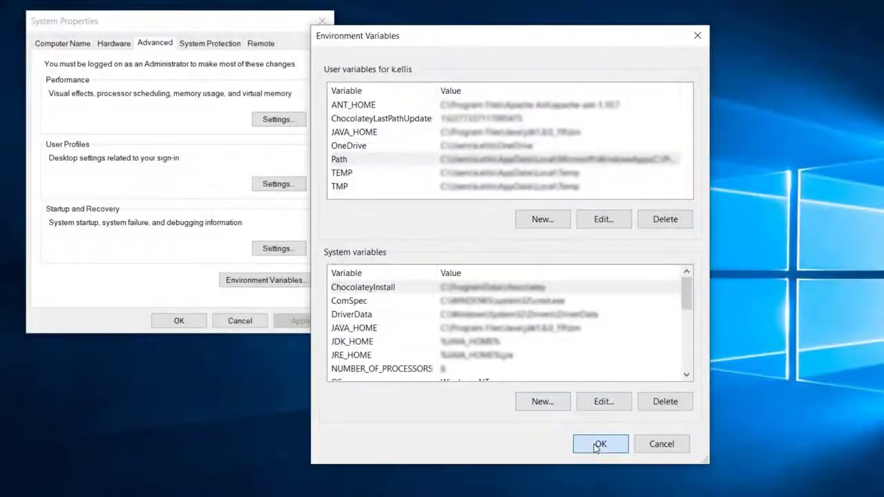
# - Save the environment variable changes and close the system properties
pyautogui.click(598, 444)
pyautogui.click(195, 316)
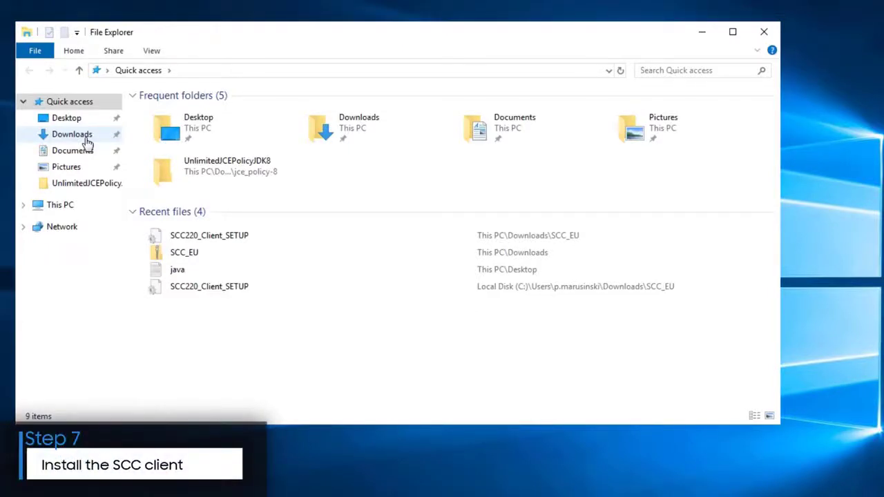
# - Start the SCC_Setup_2.2.0_20190328 installer from the SCC_EU folder in Downloads with English (United States) as the installation language
pyautogui.click(86, 137)
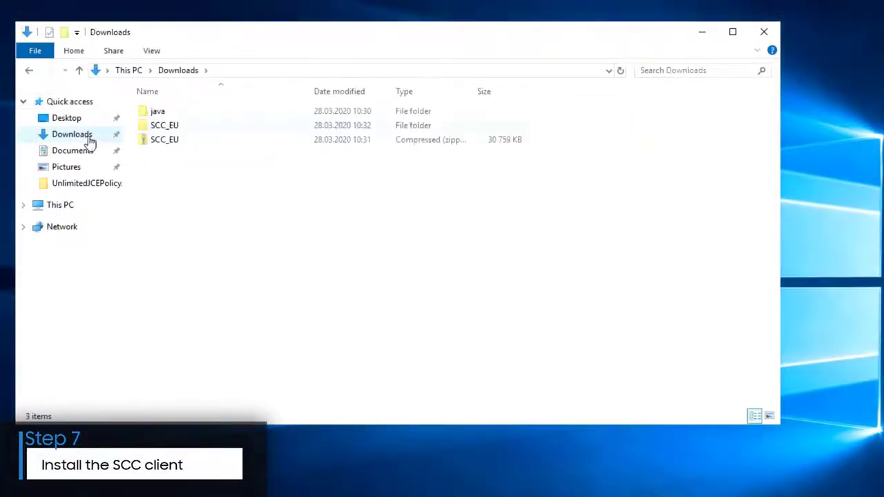
pyautogui.doubleClick(178, 128)
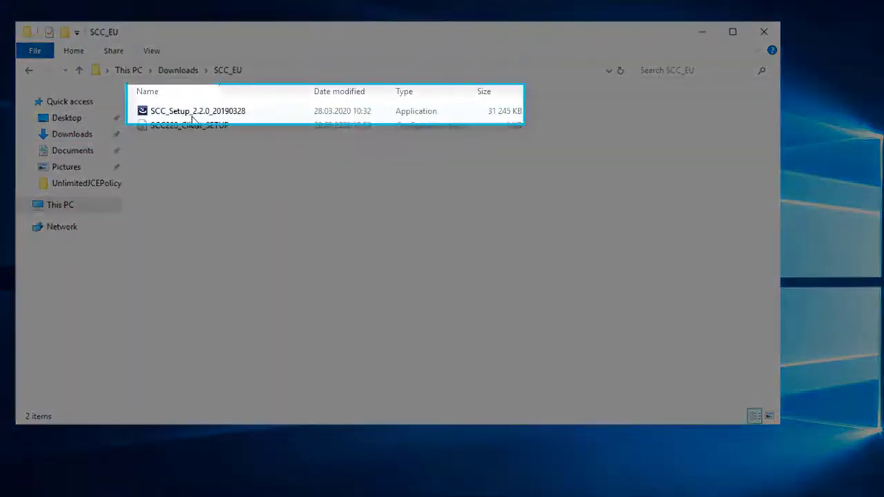
pyautogui.doubleClick(192, 113)
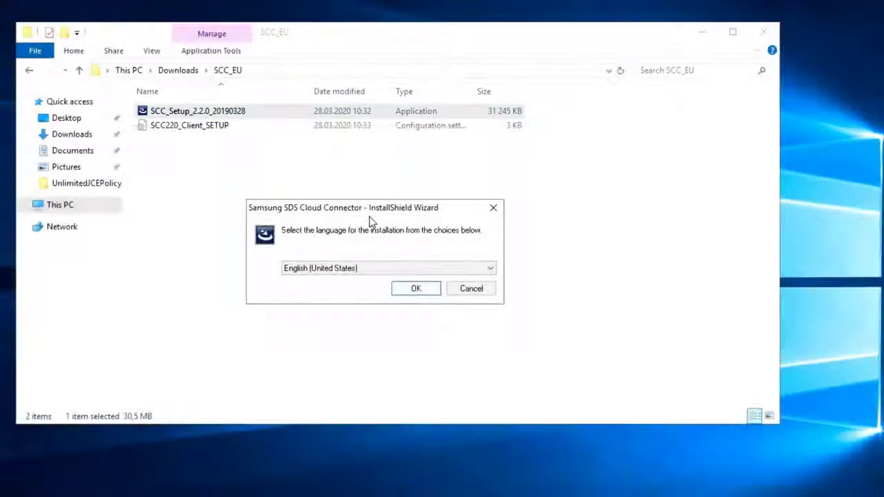
pyautogui.click(415, 289)
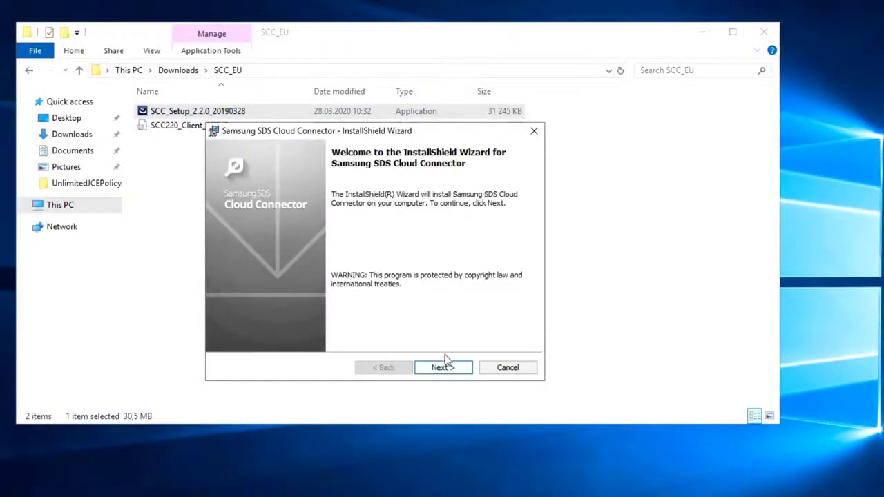
# - Proceed past the installer's welcome page and accept the terms of the license agreement
pyautogui.click(439, 370)
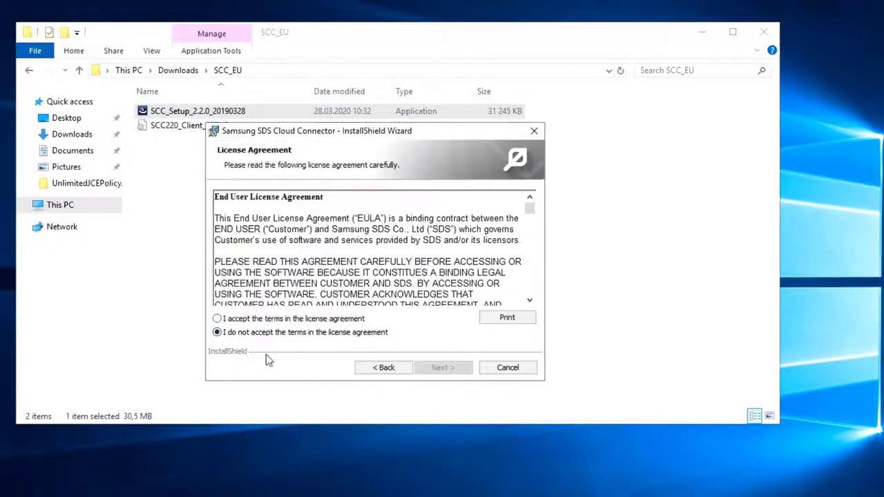
pyautogui.click(217, 319)
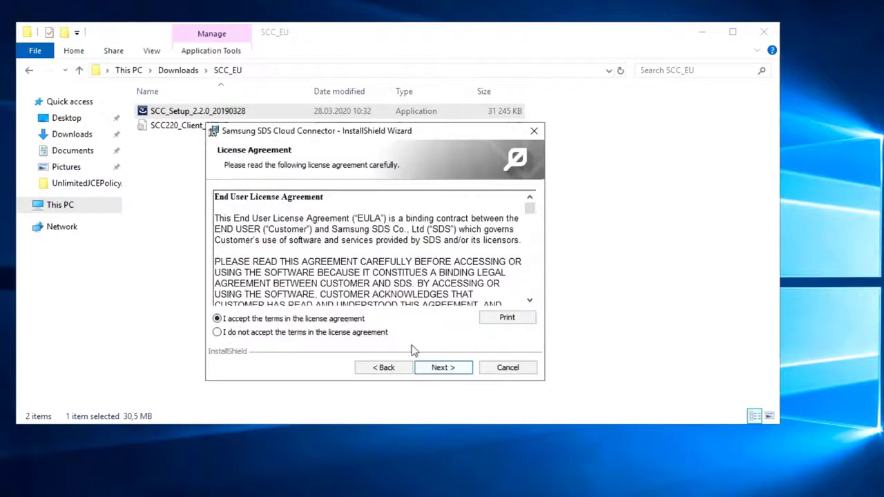
pyautogui.click(444, 368)
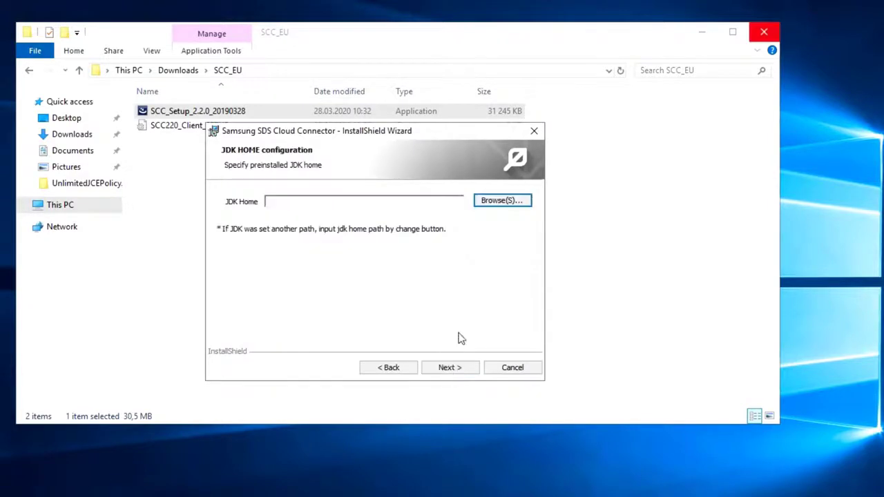
# - Close the SCC_EU folder window and set the installer's JDK Home to C:\Program Files\Java\jdk1.8.0_191\
pyautogui.click(757, 35)
pyautogui.click(504, 202)
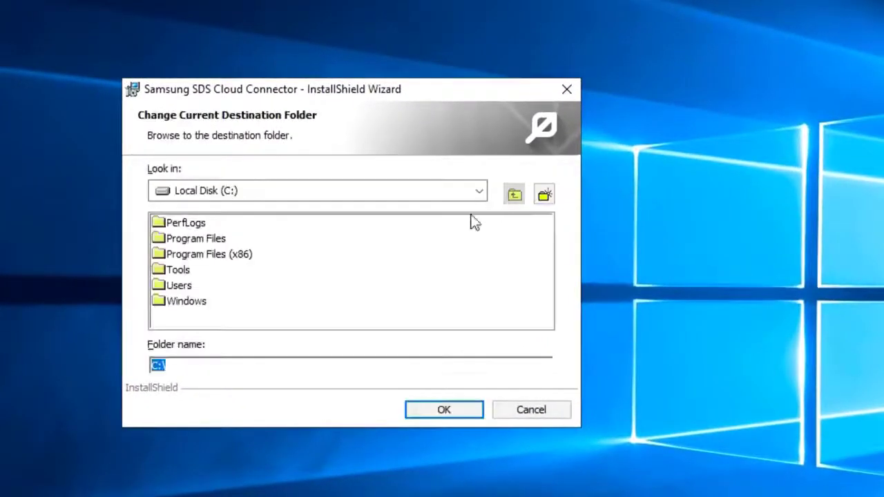
pyautogui.doubleClick(202, 238)
pyautogui.doubleClick(192, 269)
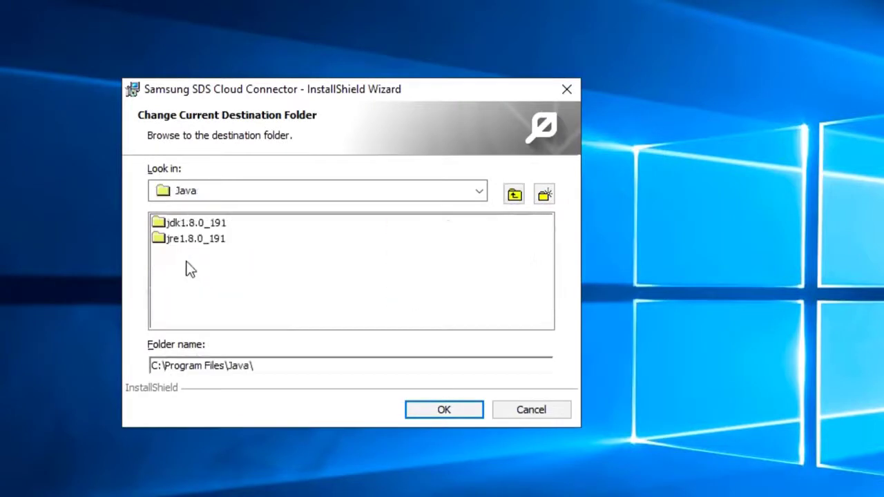
pyautogui.doubleClick(202, 222)
pyautogui.click(435, 411)
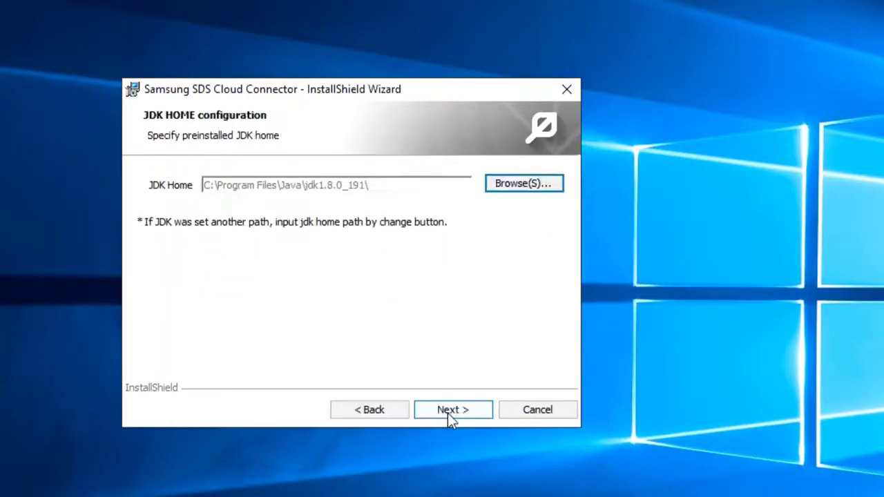
pyautogui.click(448, 412)
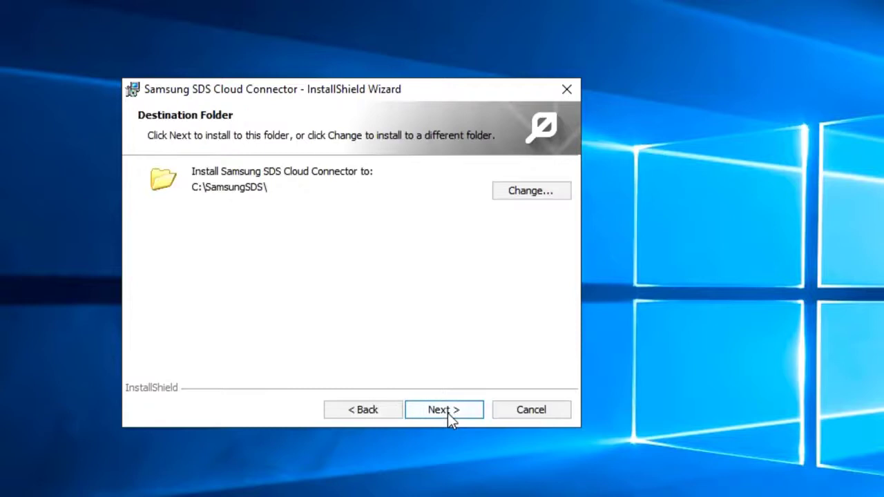
# - Keep C:\SamsungSDS\ as the destination folder and install Samsung SDS Cloud Connector with the prefilled tenant ID
pyautogui.click(448, 411)
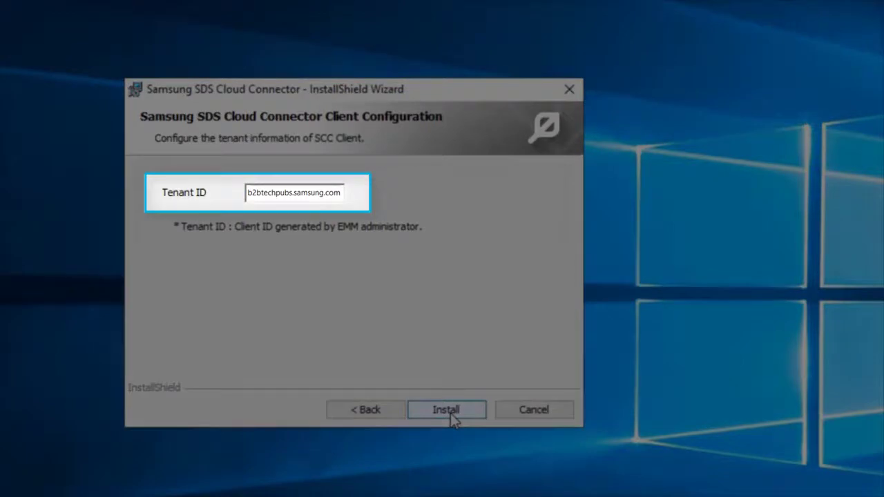
pyautogui.click(447, 411)
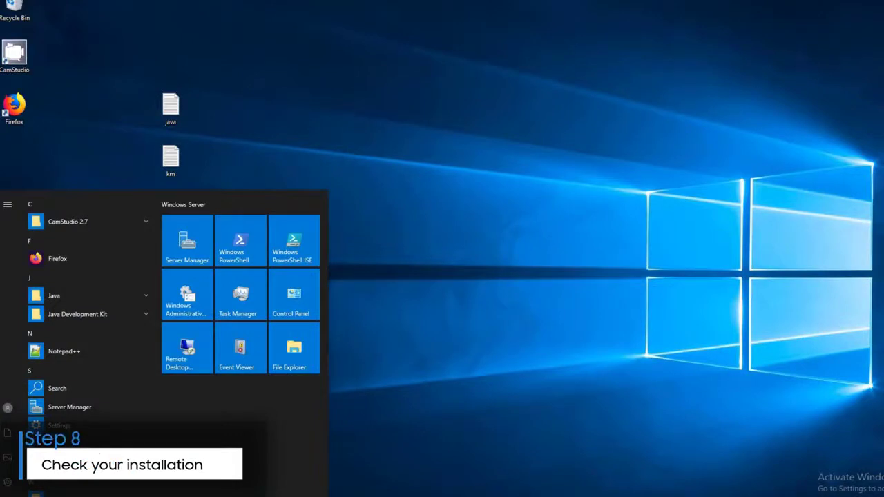
# - Find and open the Windows Services desktop app
pyautogui.write('serv')
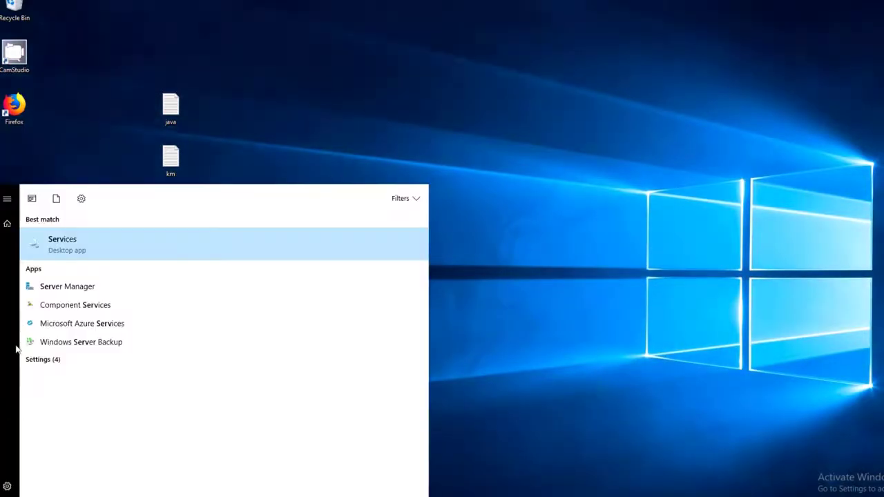
pyautogui.click(69, 250)
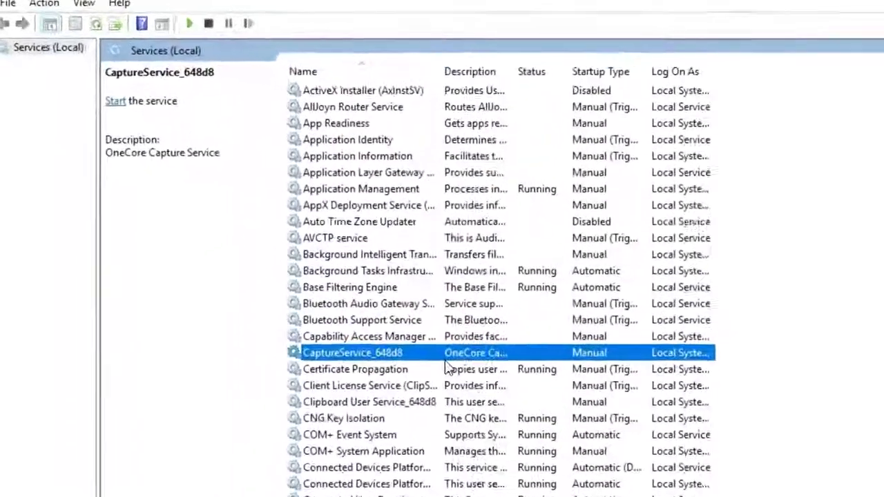